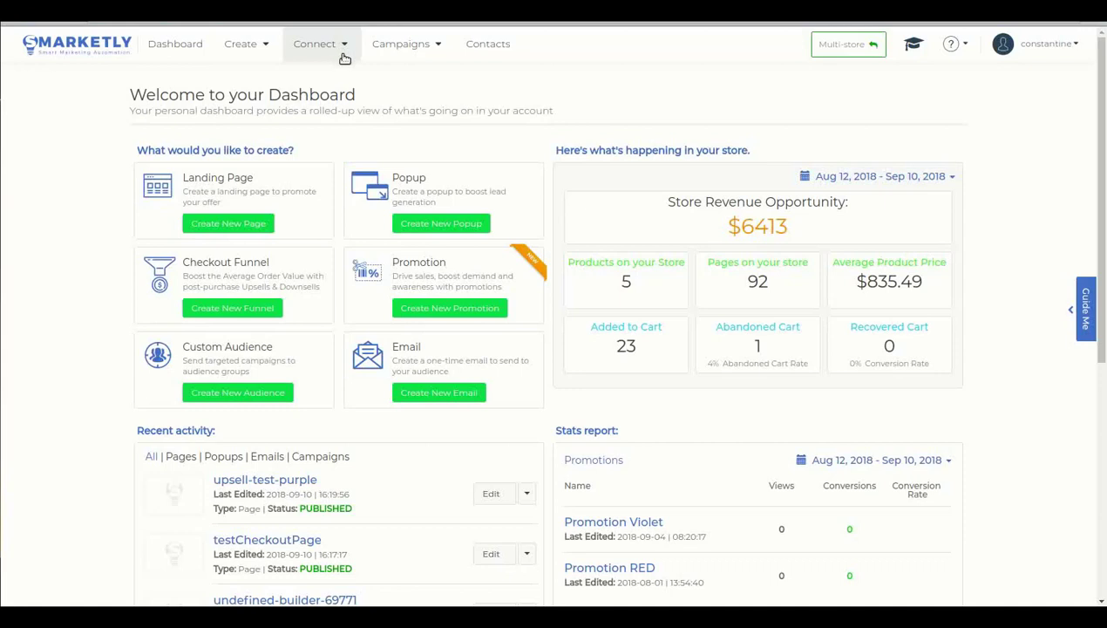
# Step: Open One-page checkout settings from Connect, showing Smarketly One-Page Checkout with Stripe
pyautogui.click(345, 53)
pyautogui.click(339, 104)
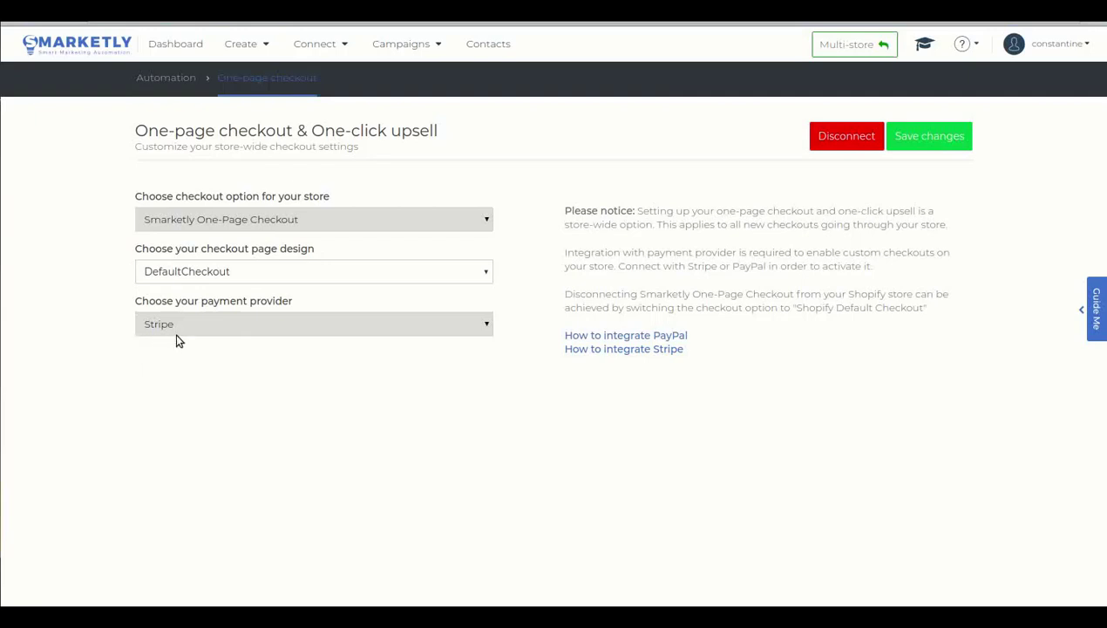
# Step: Open the Checkout Funnel offering upsell-test-purple to Yellow Audio Headphones buyers
pyautogui.click(428, 51)
pyautogui.moveTo(427, 128)
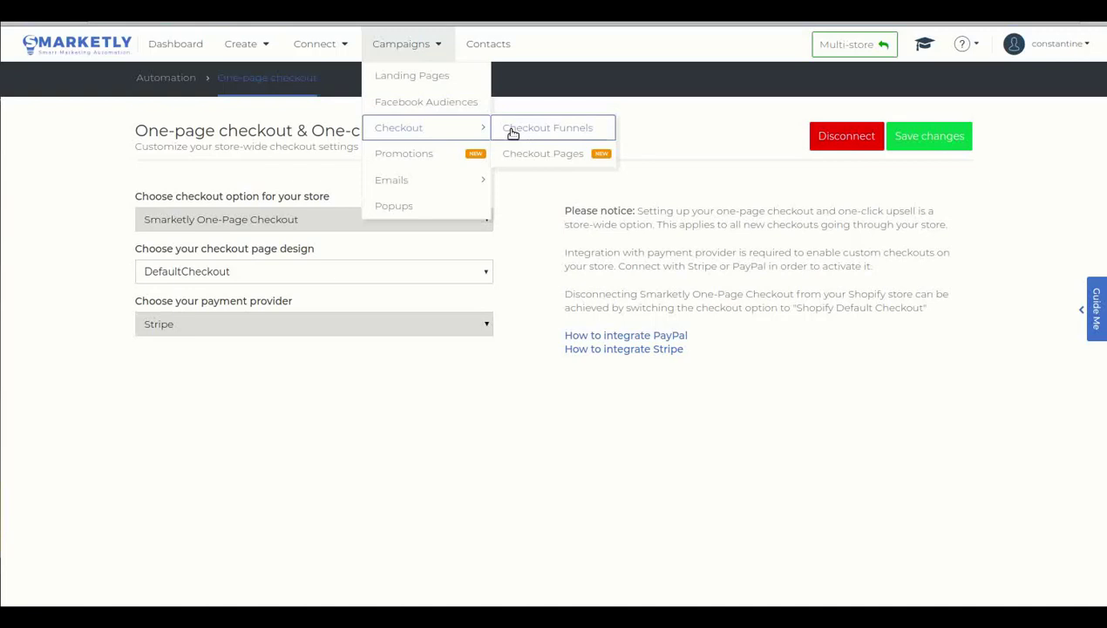
pyautogui.click(516, 132)
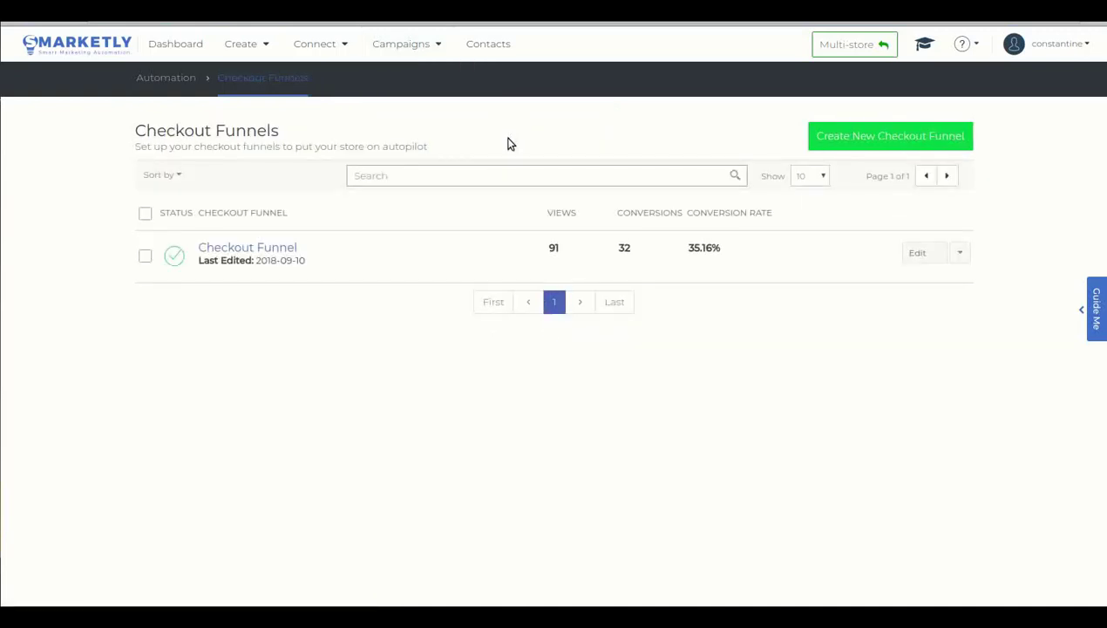
pyautogui.click(272, 247)
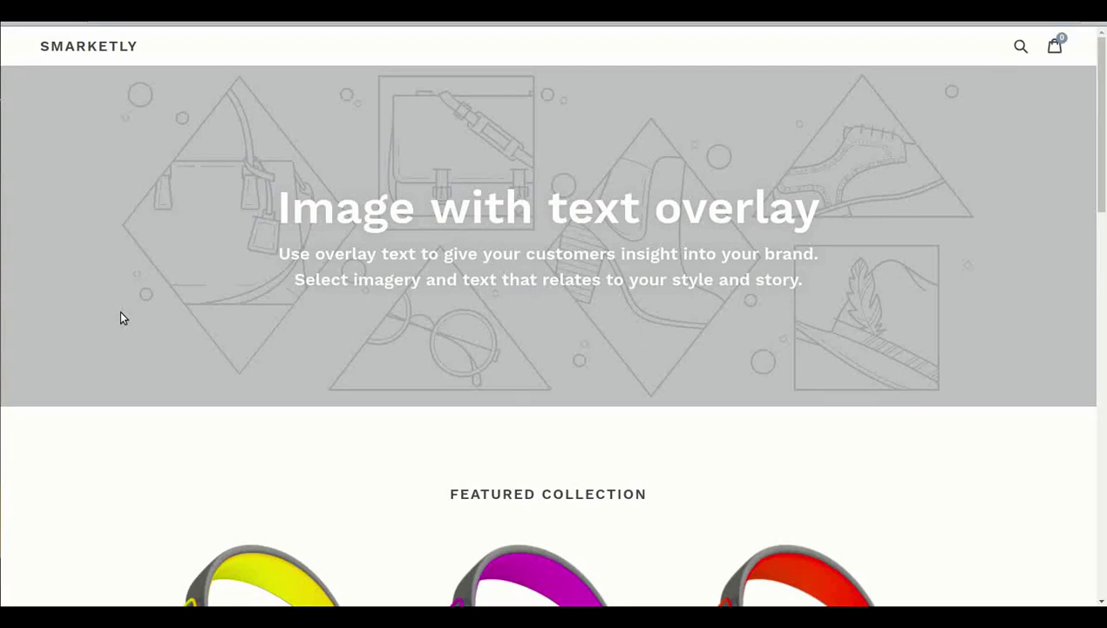
# Step: Add Yellow Audio Headphones from the Featured Collection to the cart at $899.00
pyautogui.scroll(-2, 122, 317)
pyautogui.scroll(-1, 123, 317)
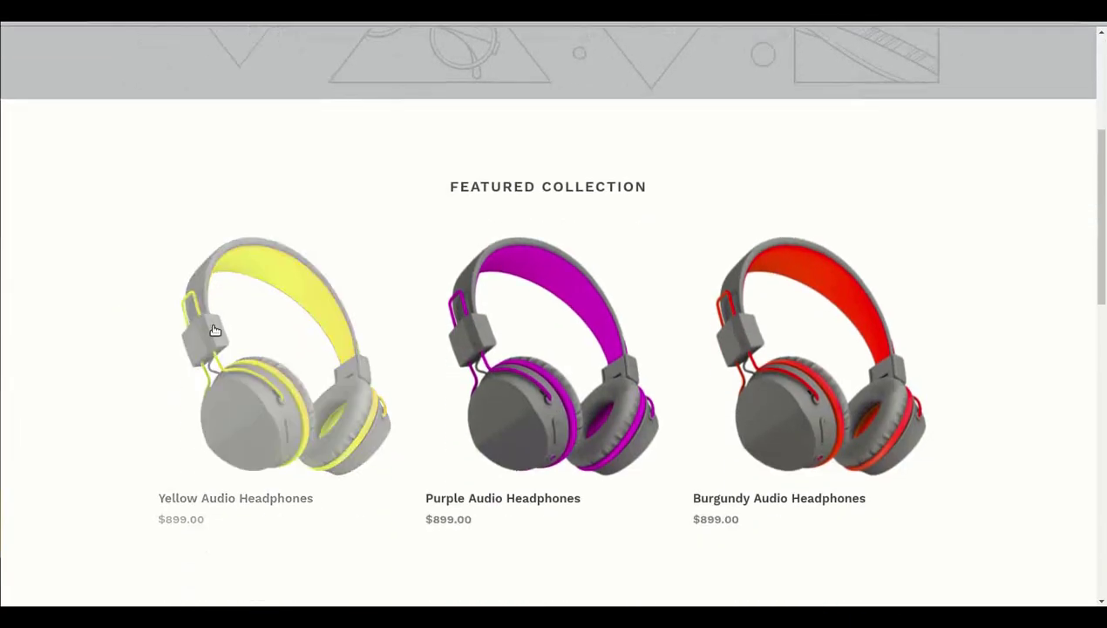
pyautogui.click(212, 327)
pyautogui.click(567, 255)
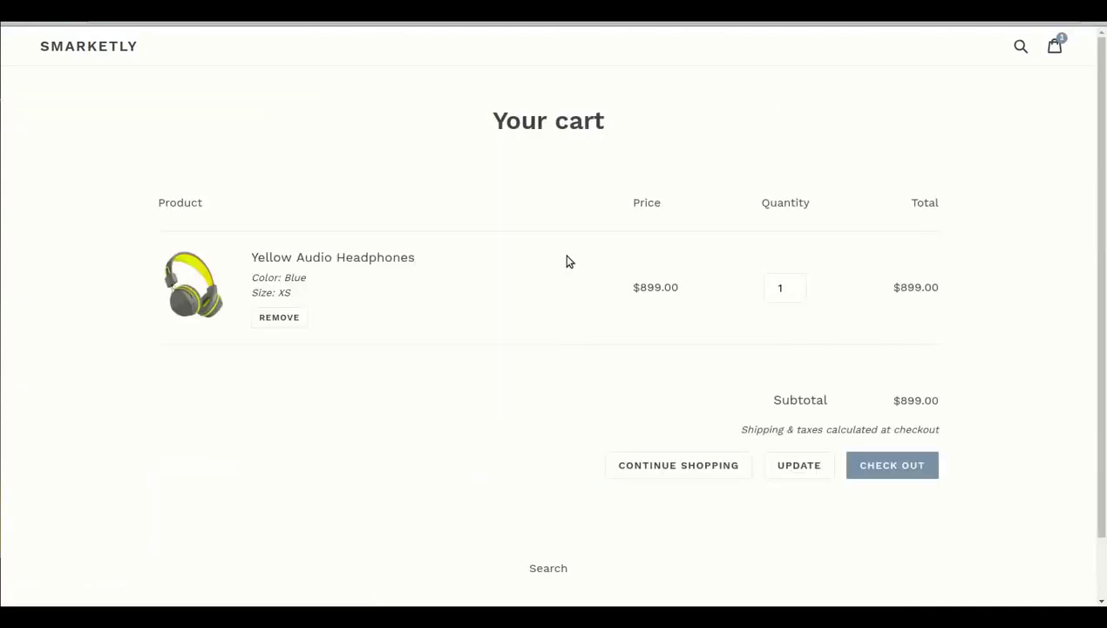
# Step: Proceed to checkout and enter the contact's full name and e-mail address
pyautogui.click(855, 468)
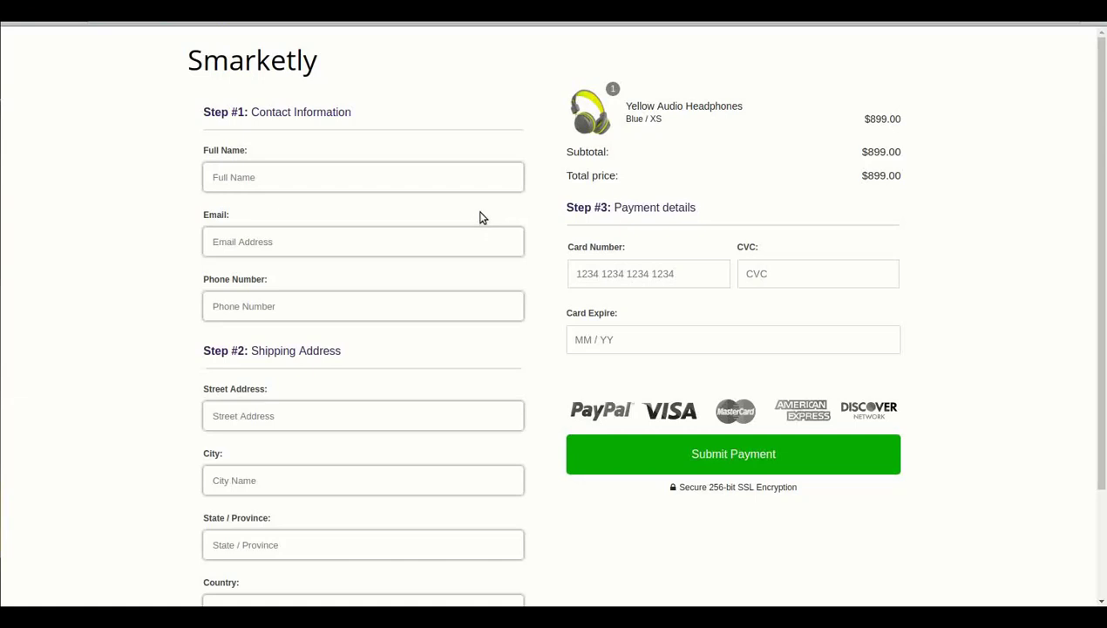
pyautogui.click(444, 187)
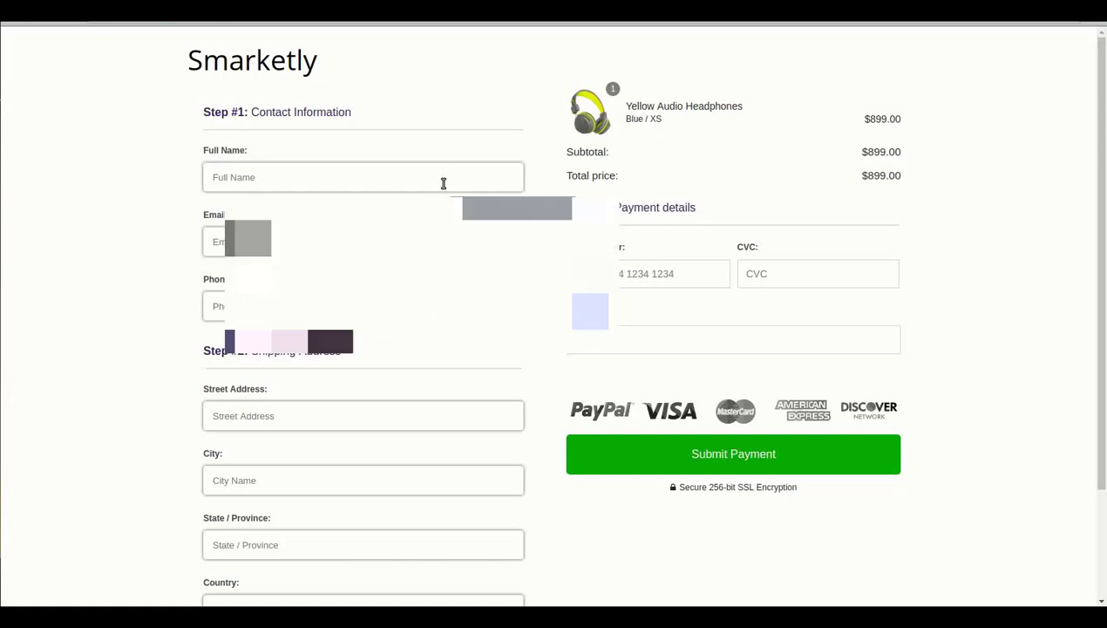
pyautogui.write('Test A')
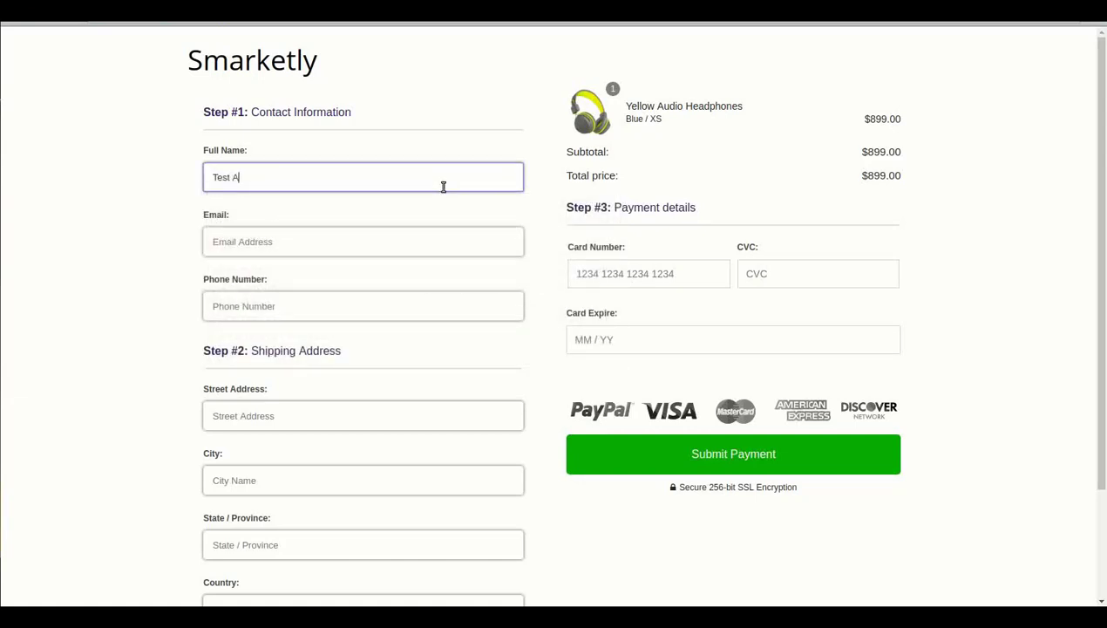
pyautogui.write('ccount')
pyautogui.press('Tab')
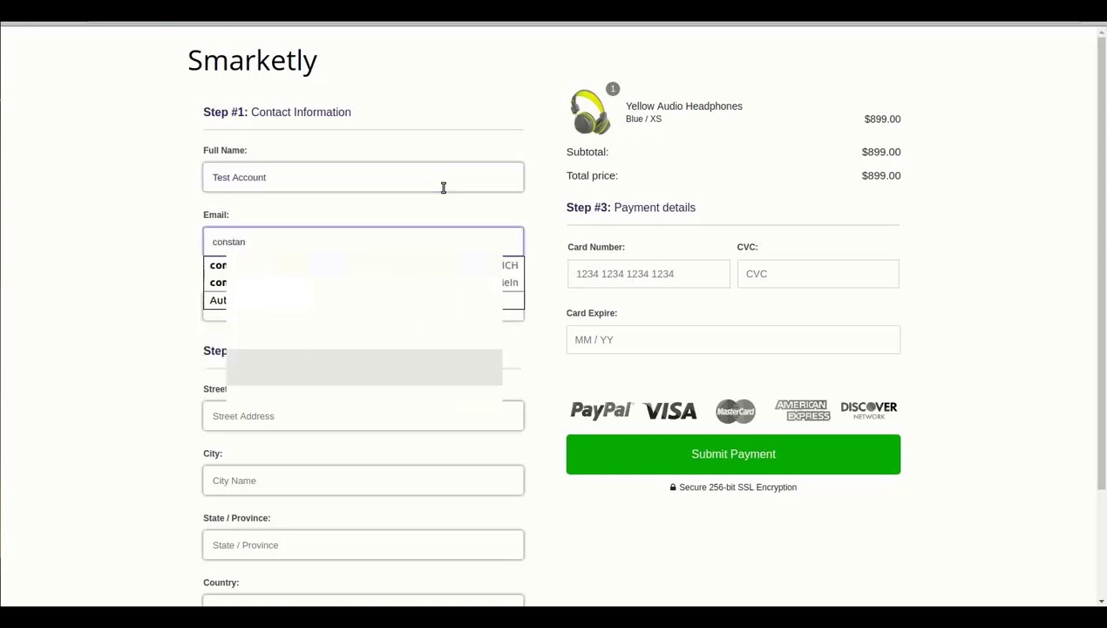
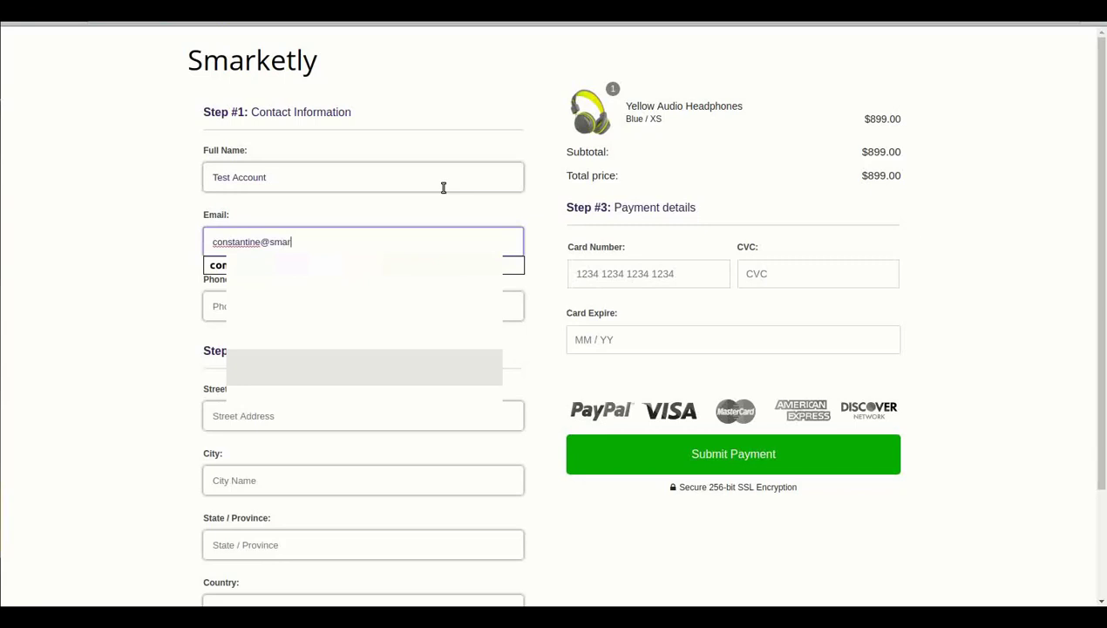
pyautogui.press('Tab')
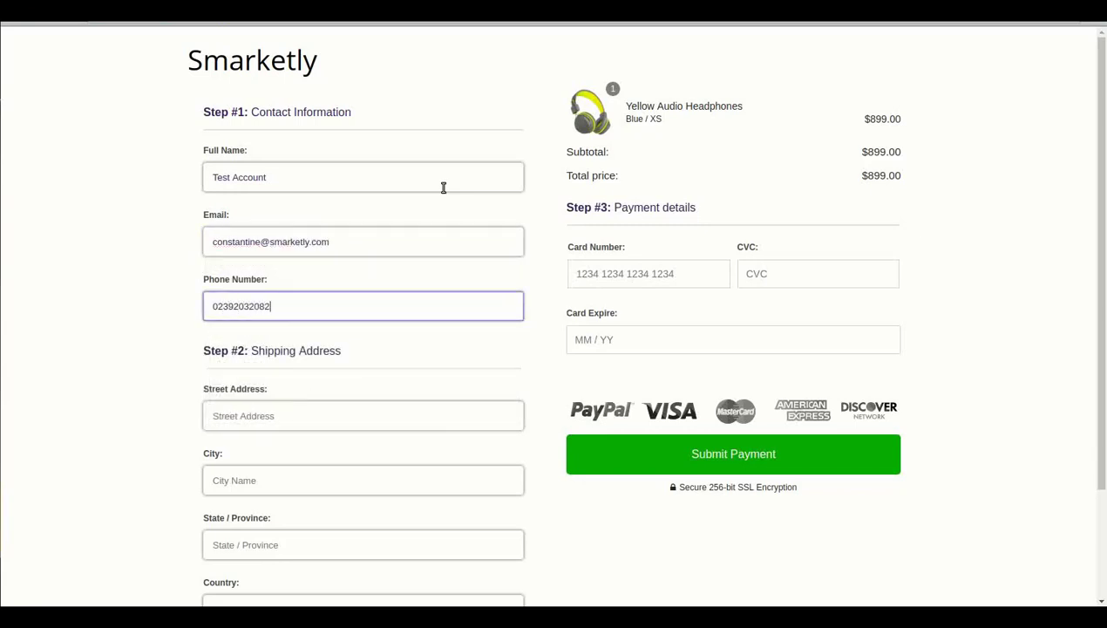
# Step: Enter the phone number and autofill the Kiev, Ukraine address, making the total $919.00
pyautogui.click(317, 410)
pyautogui.press('Down')
pyautogui.press('Return')
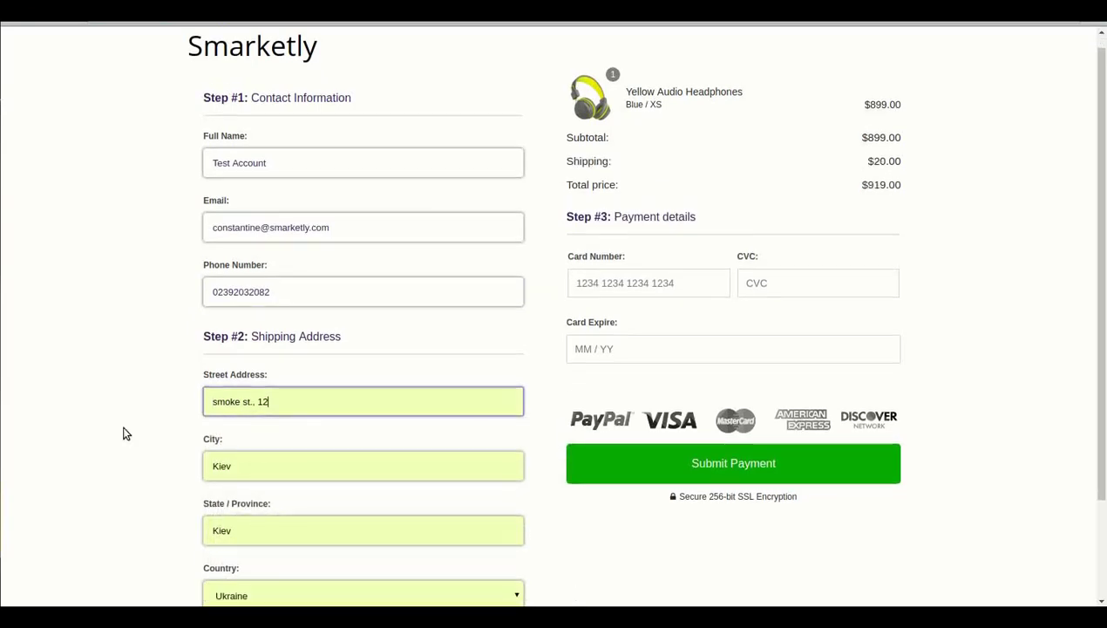
pyautogui.scroll(-3, 124, 433)
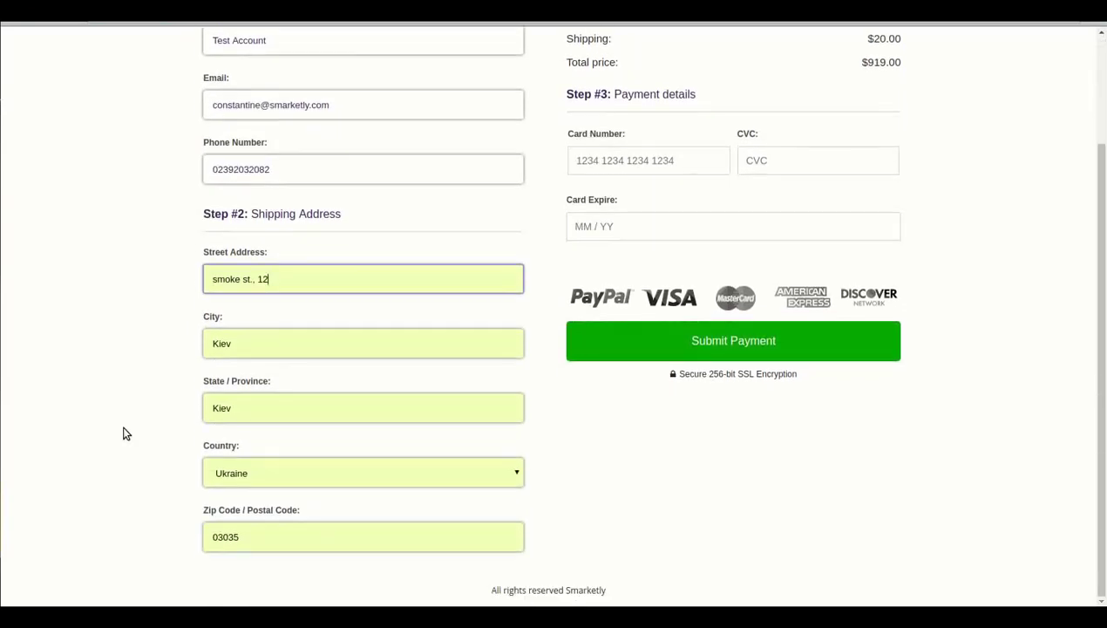
pyautogui.scroll(3, 125, 433)
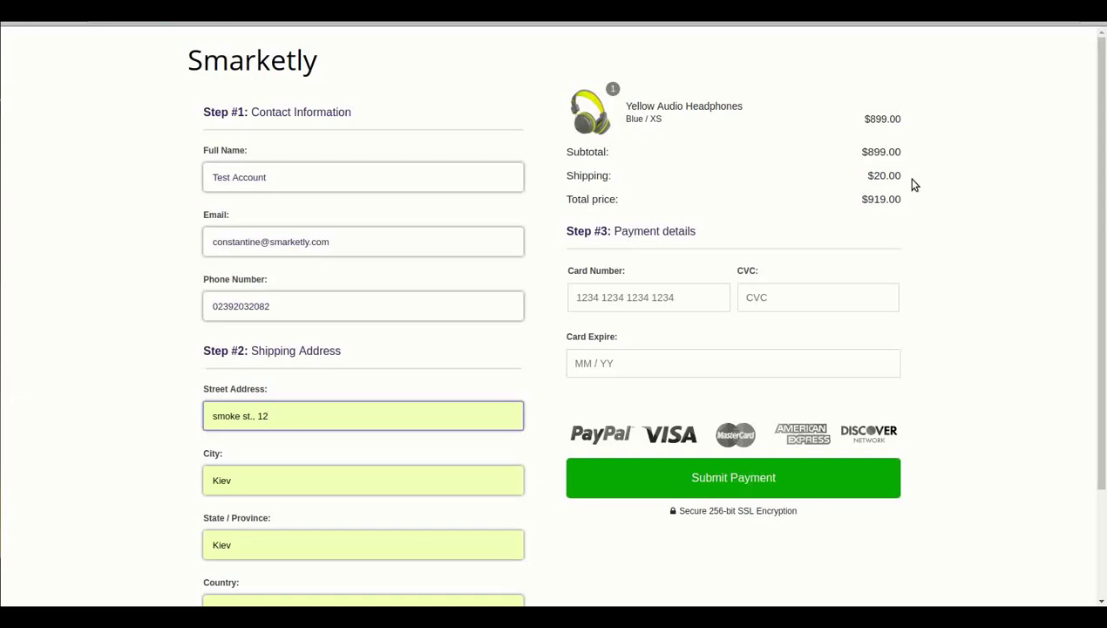
pyautogui.click(557, 302)
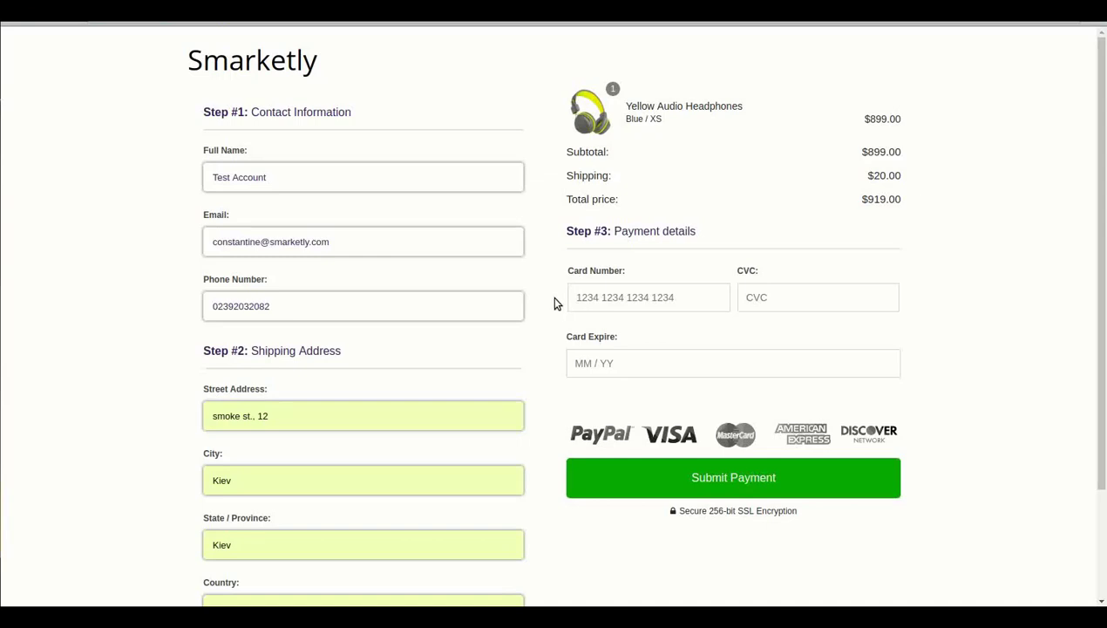
pyautogui.click(559, 300)
pyautogui.write('4242 4242')
pyautogui.write(' 4242 4242')
pyautogui.press('Tab')
pyautogui.write('222')
pyautogui.click(585, 361)
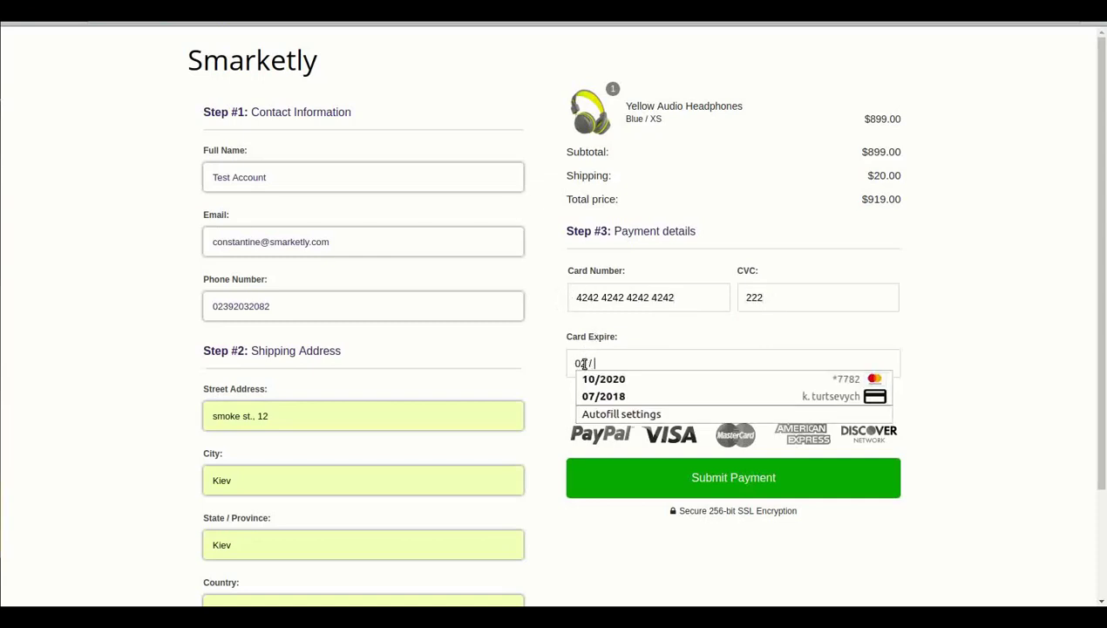
pyautogui.write('02 / 22')
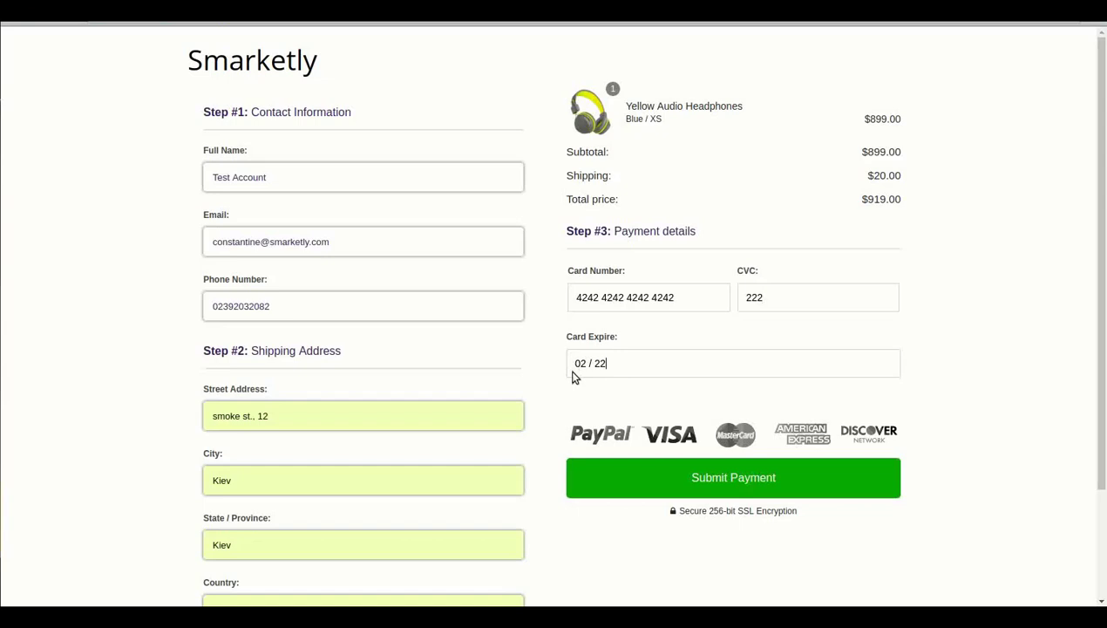
pyautogui.click(594, 471)
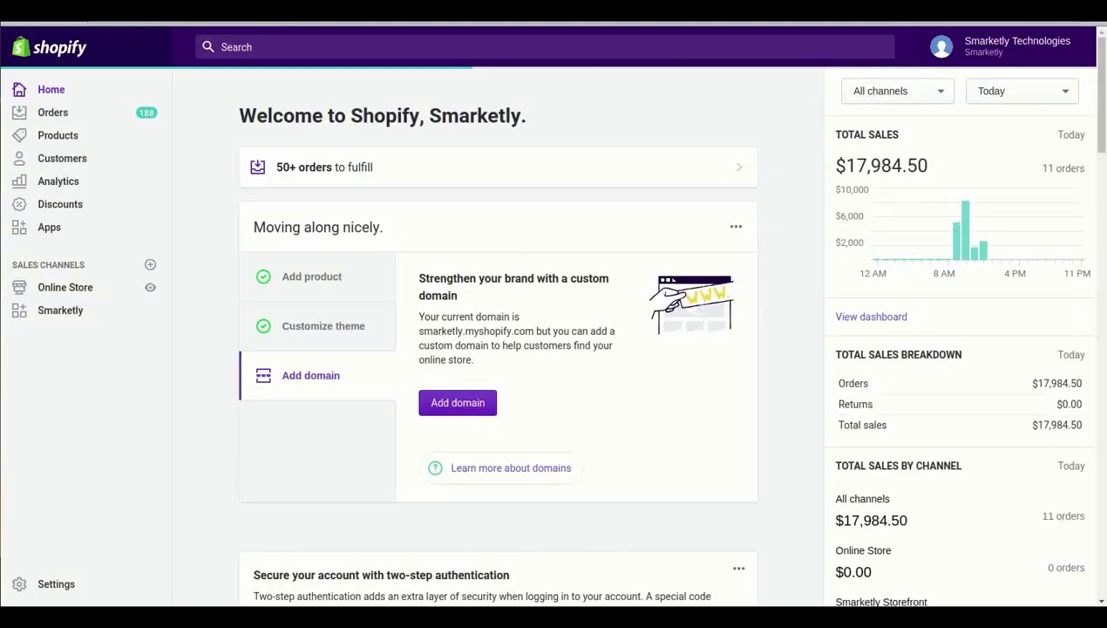
# Step: Open order #1195, paid $1,818.00 for Purple and Yellow Audio Headphones
pyautogui.click(65, 112)
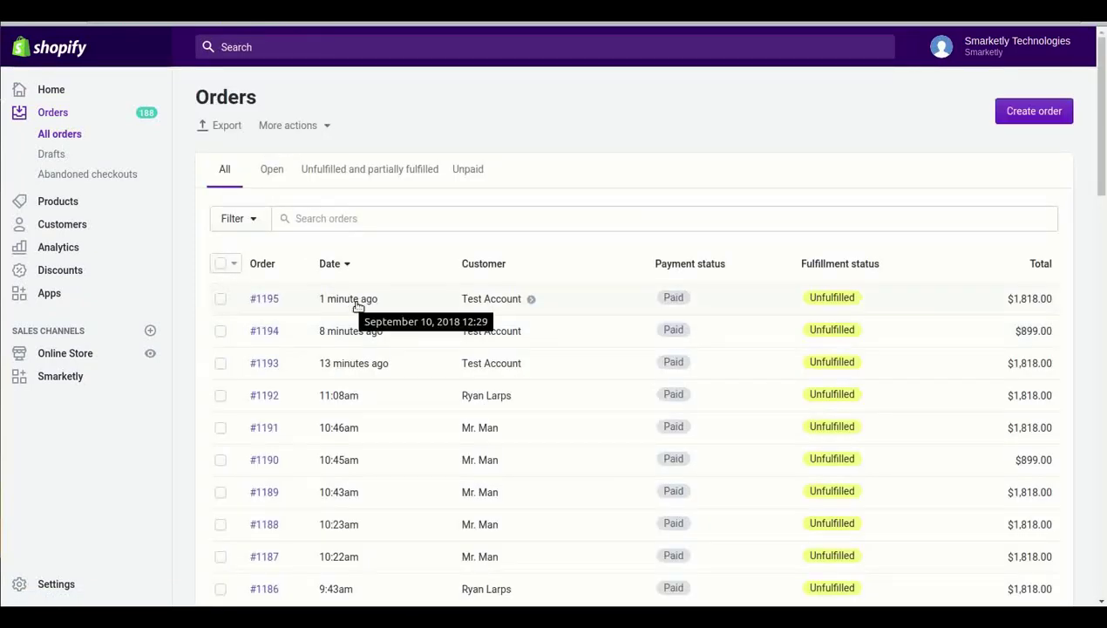
pyautogui.moveTo(348, 299)
pyautogui.click(365, 307)
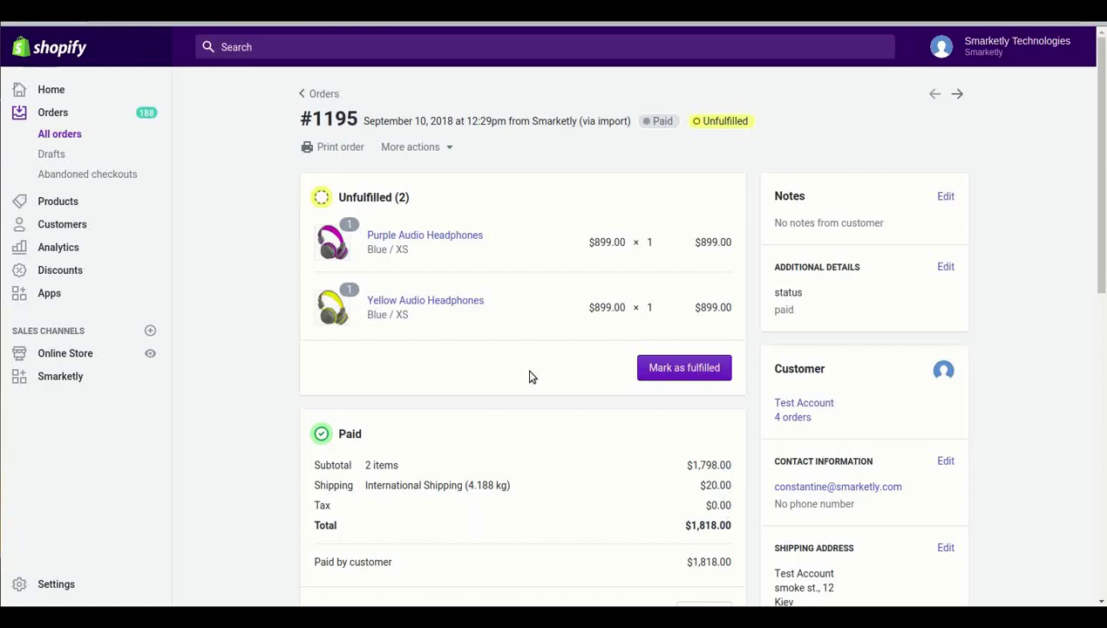
pyautogui.scroll(-1, 529, 373)
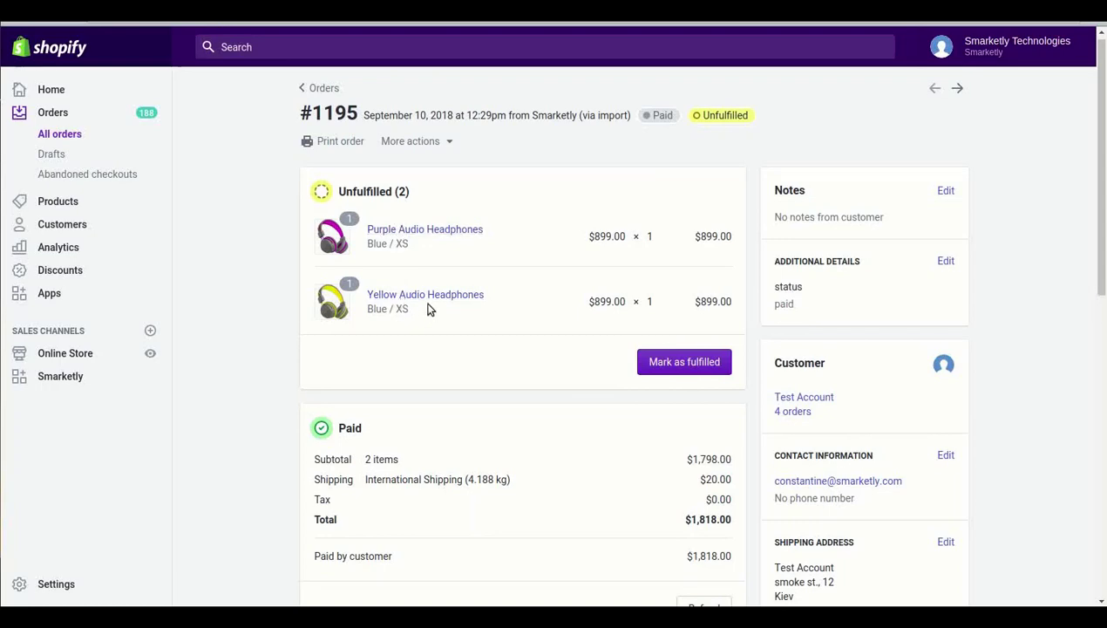
pyautogui.scroll(-1, 425, 310)
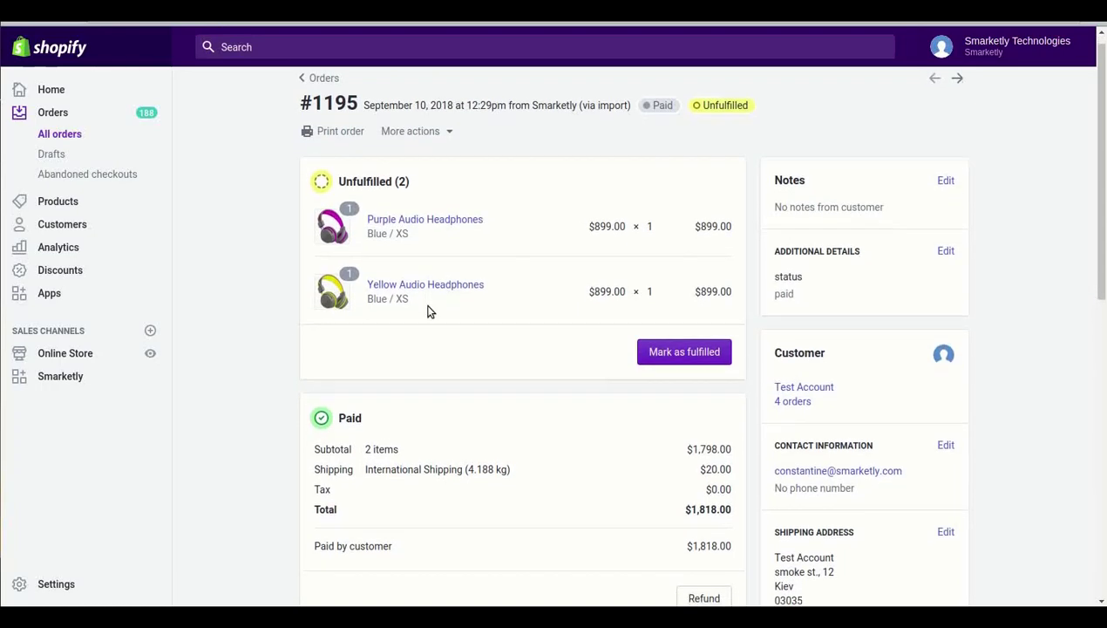
pyautogui.scroll(-5, 428, 309)
pyautogui.scroll(-2, 427, 311)
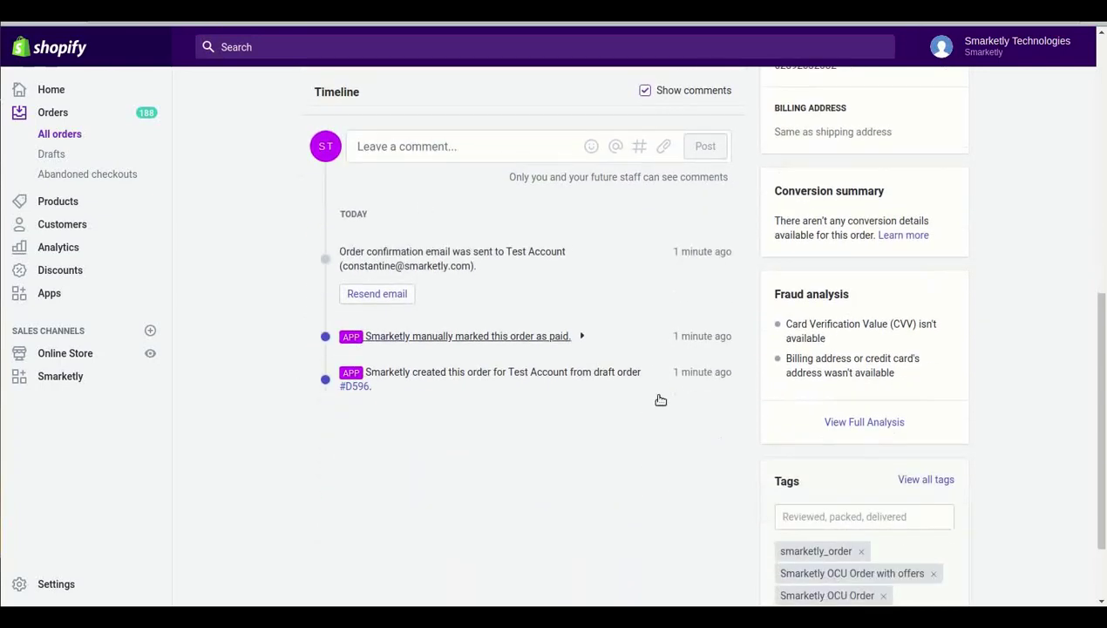
pyautogui.scroll(-2, 660, 397)
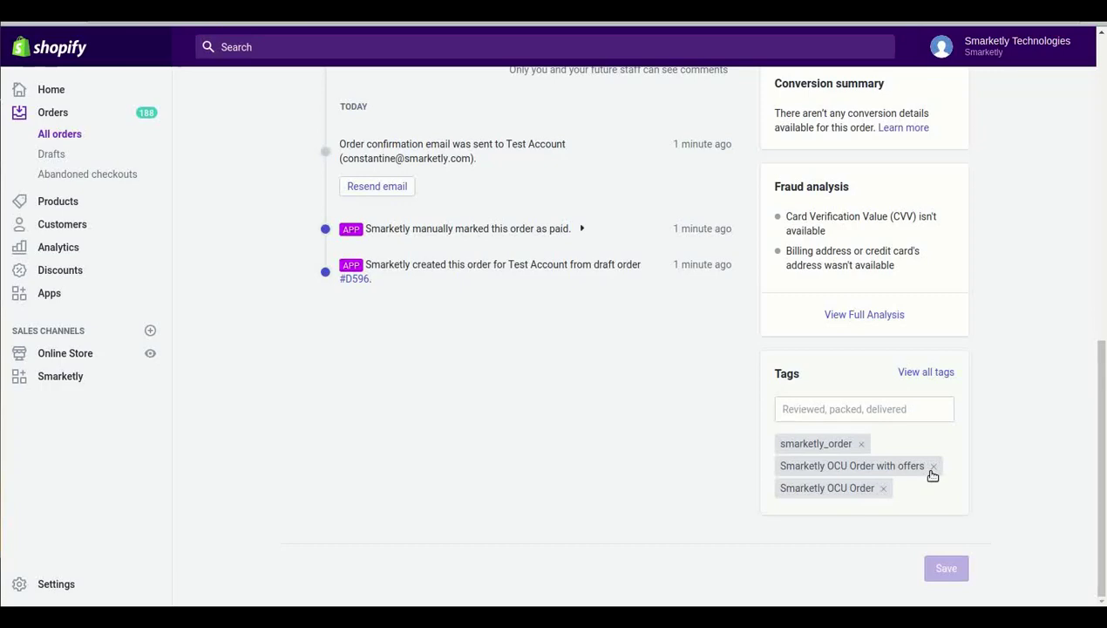
pyautogui.scroll(5, 610, 523)
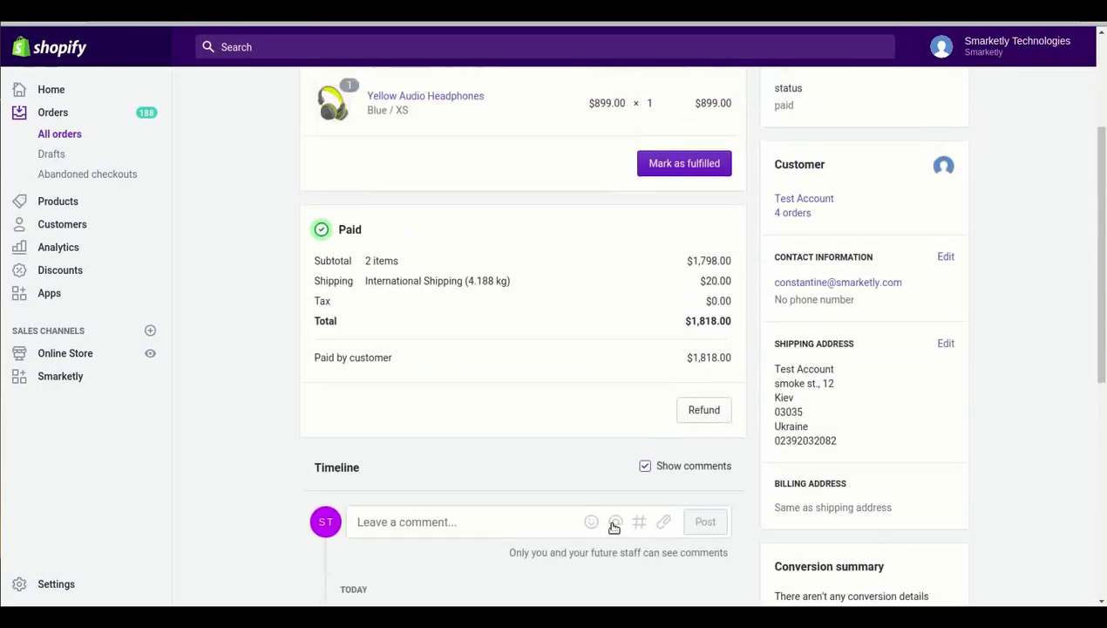
pyautogui.scroll(3, 614, 524)
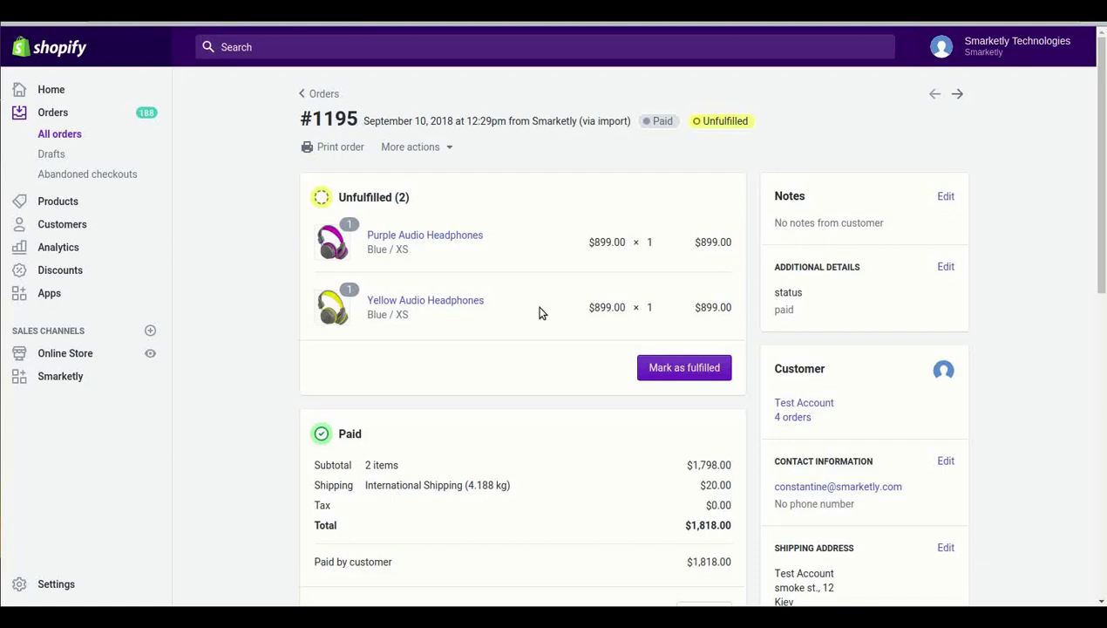